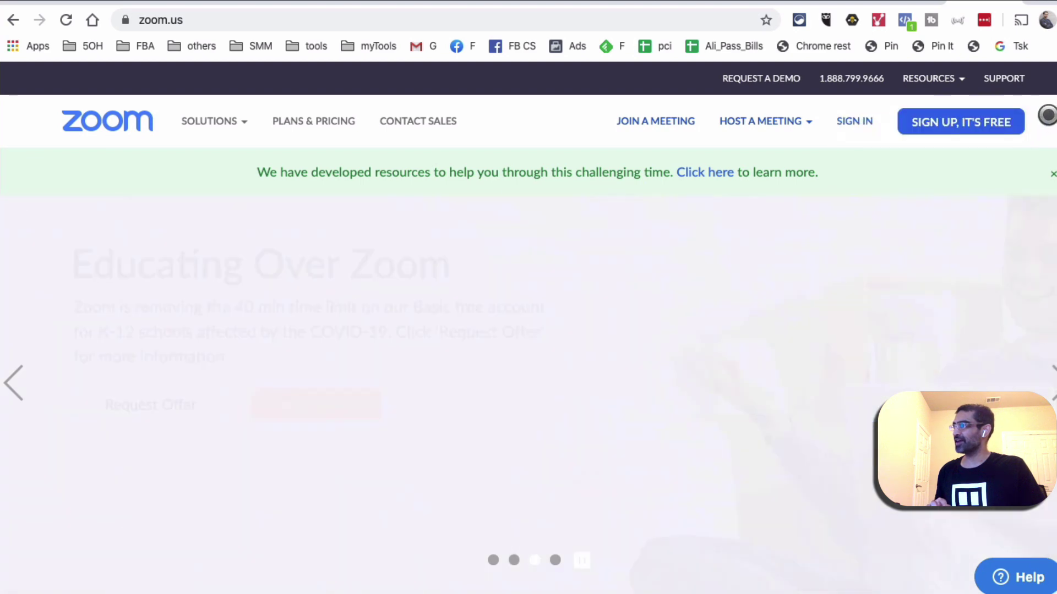
- Open the free sign-up page and go from its footer to the Meetings Client download page
left_click(1005, 121)
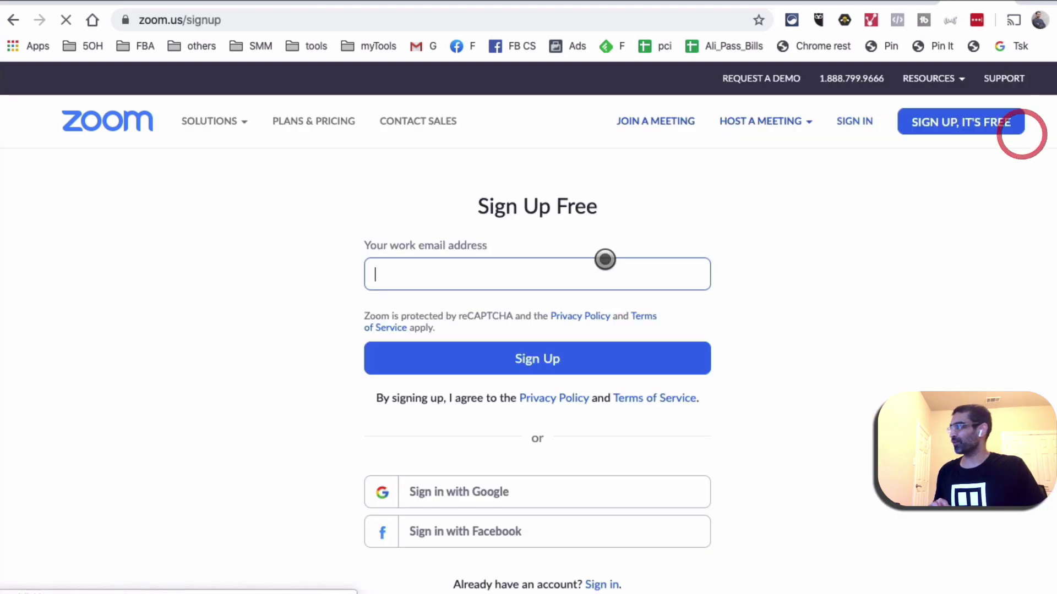
scroll(699, 419, "down", 1)
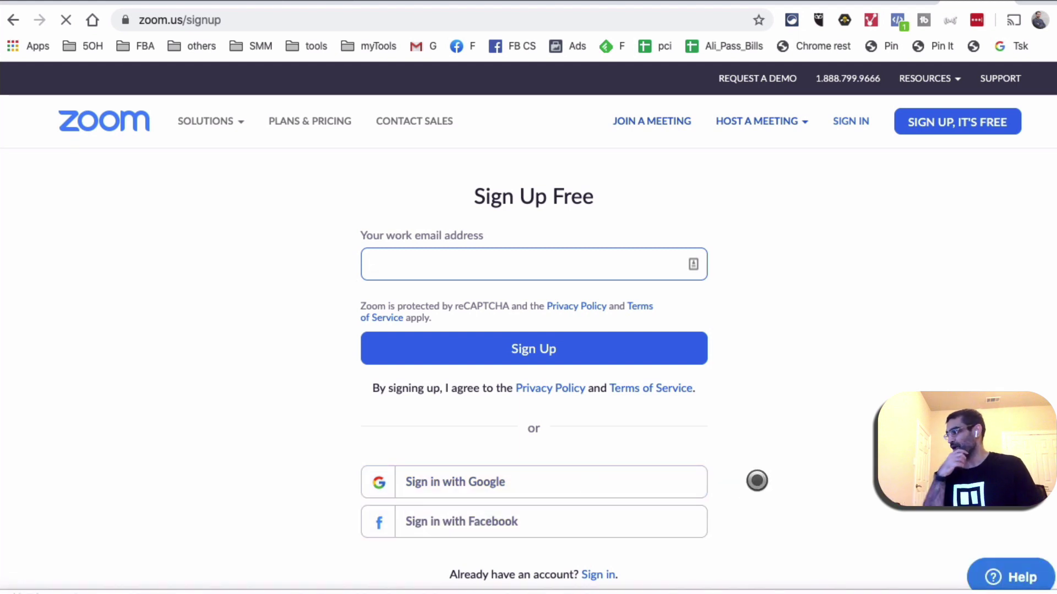
scroll(790, 478, "down", 5)
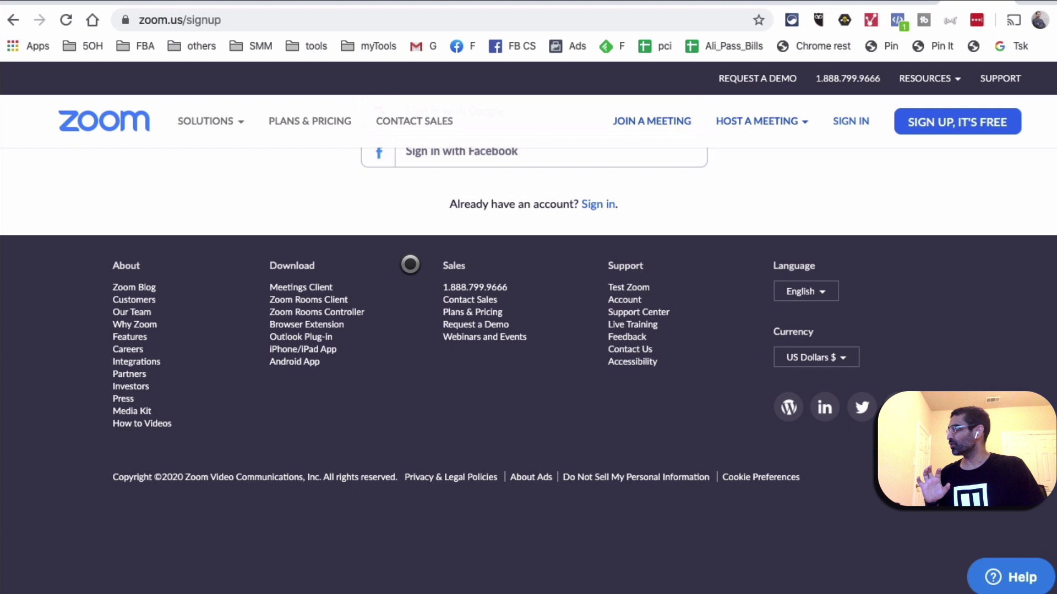
left_click(324, 283)
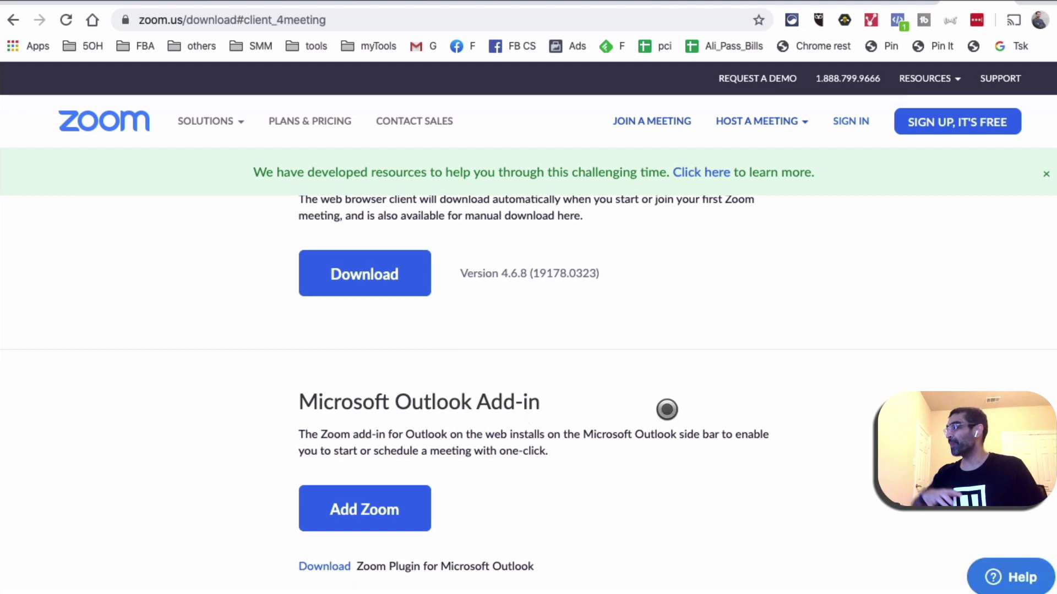
scroll(668, 407, "up", 3)
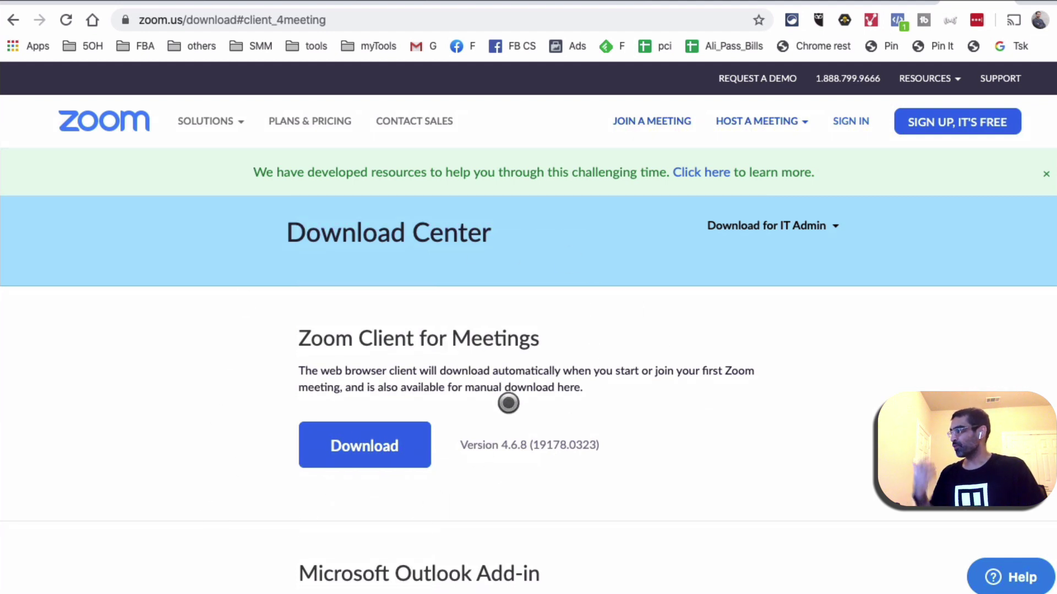
- Switch to the zoom.us desktop app, reposition its window and check the signed-in account's profile options
key("super+space")
type("zoo")
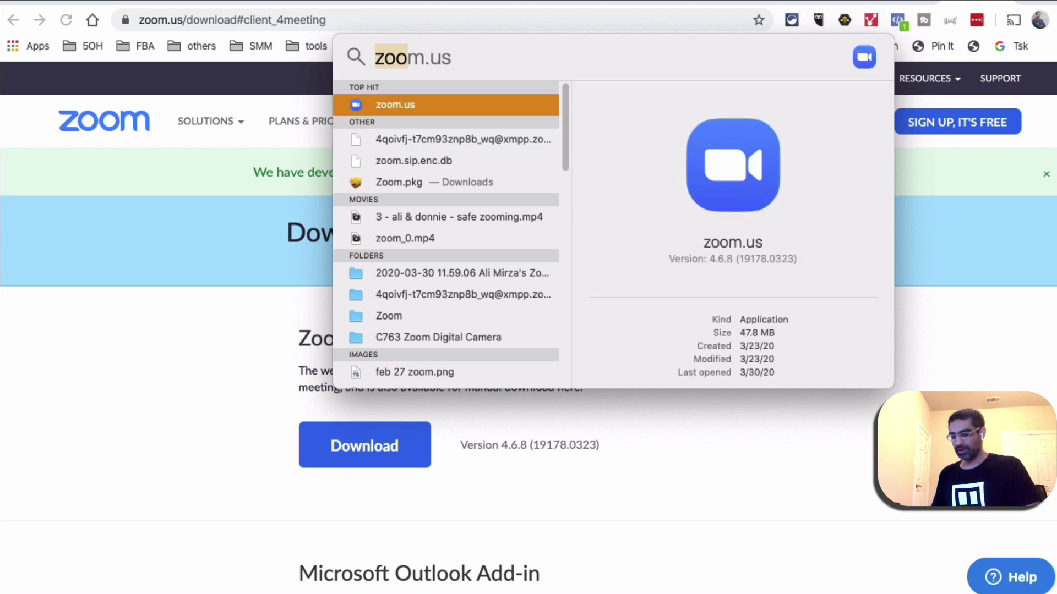
key("Return")
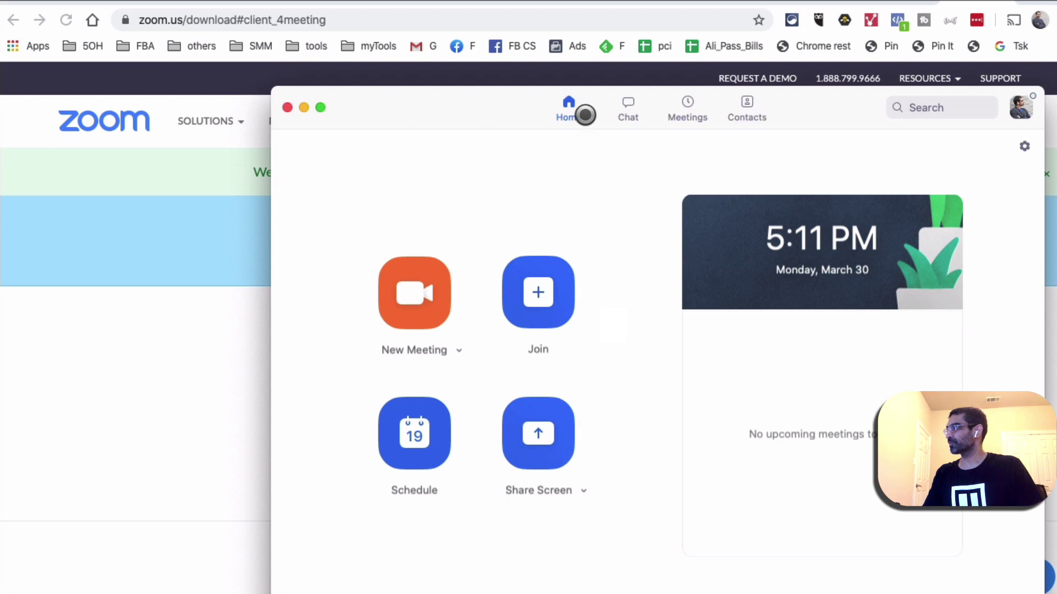
left_click_drag(502, 106, 386, 67)
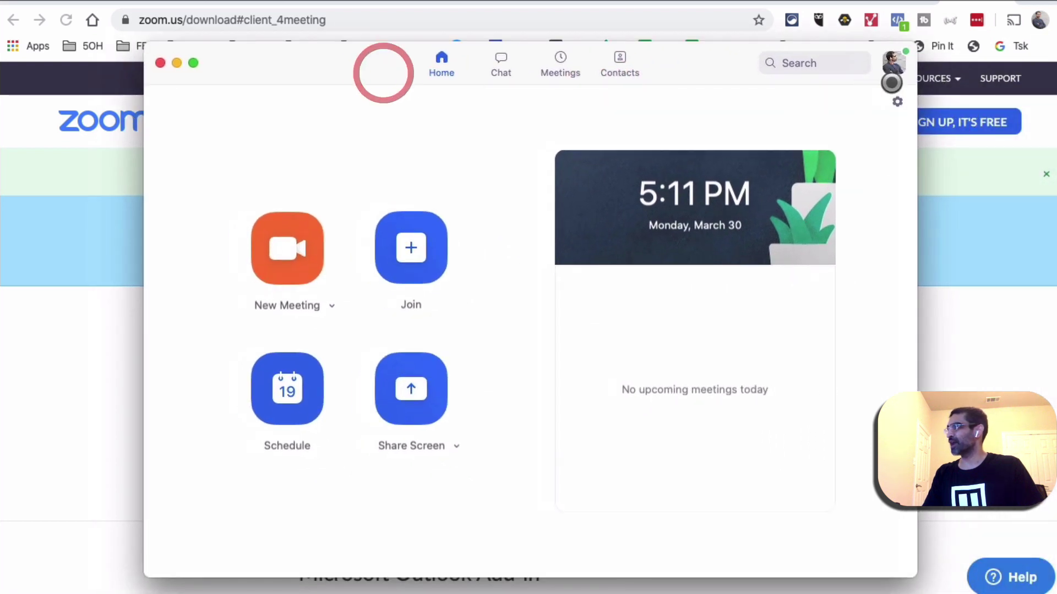
left_click(889, 65)
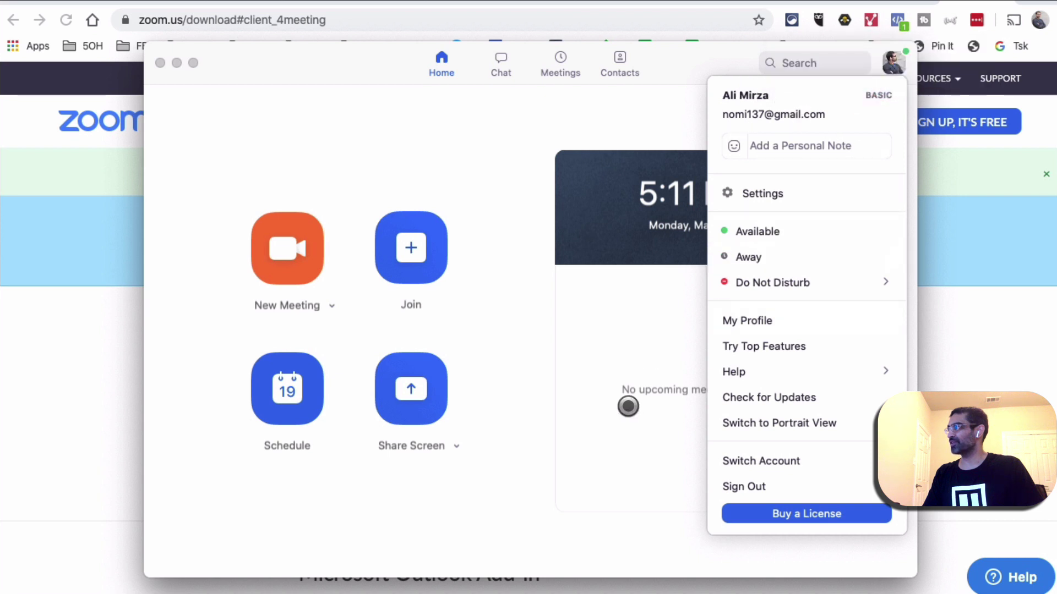
left_click(568, 352)
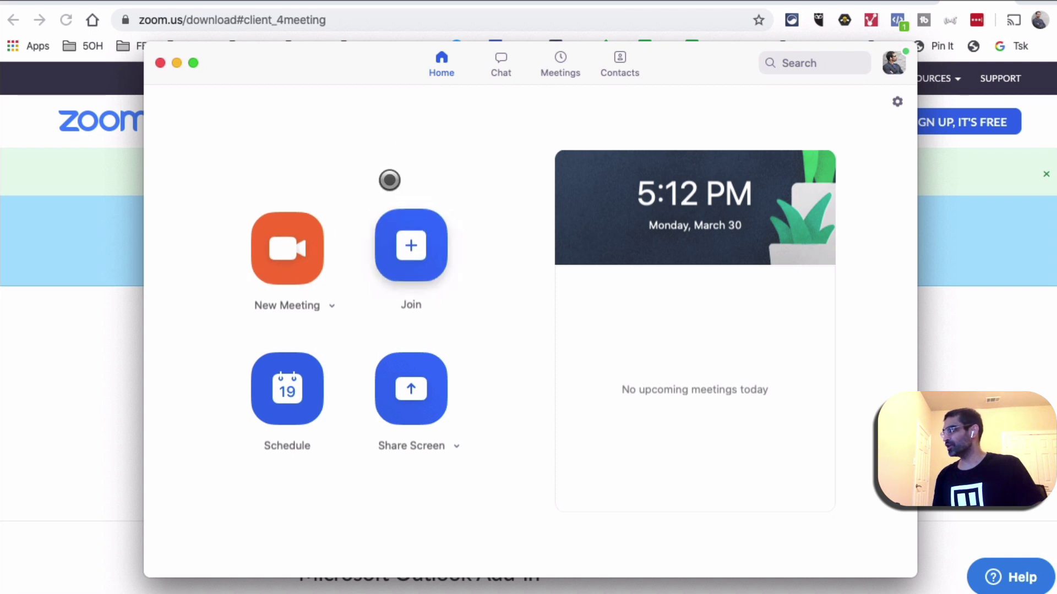
- Start a new meeting and join it with computer audio
left_click(288, 216)
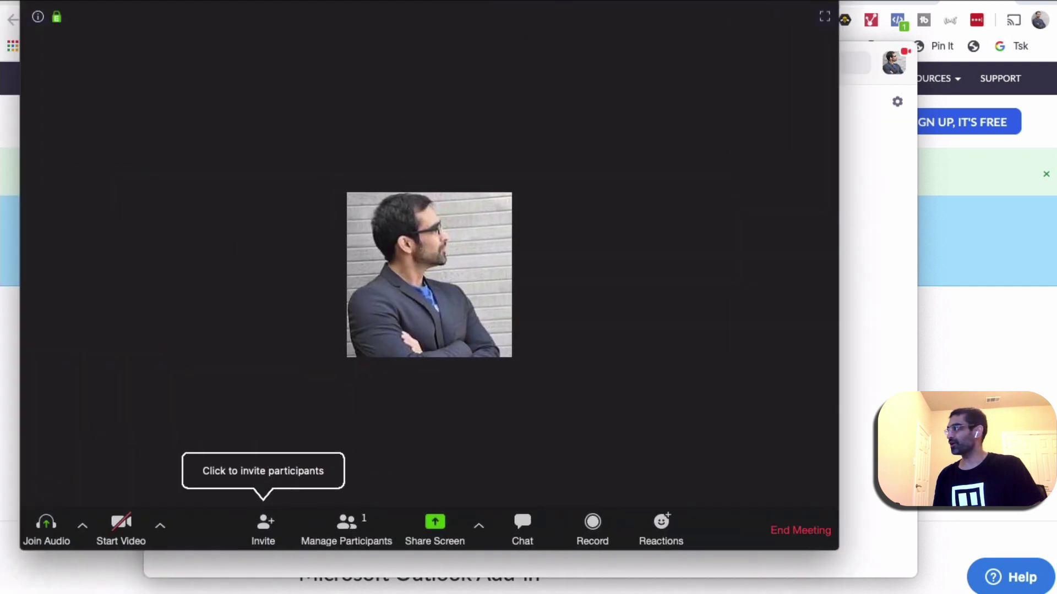
left_click_drag(561, 7, 646, 12)
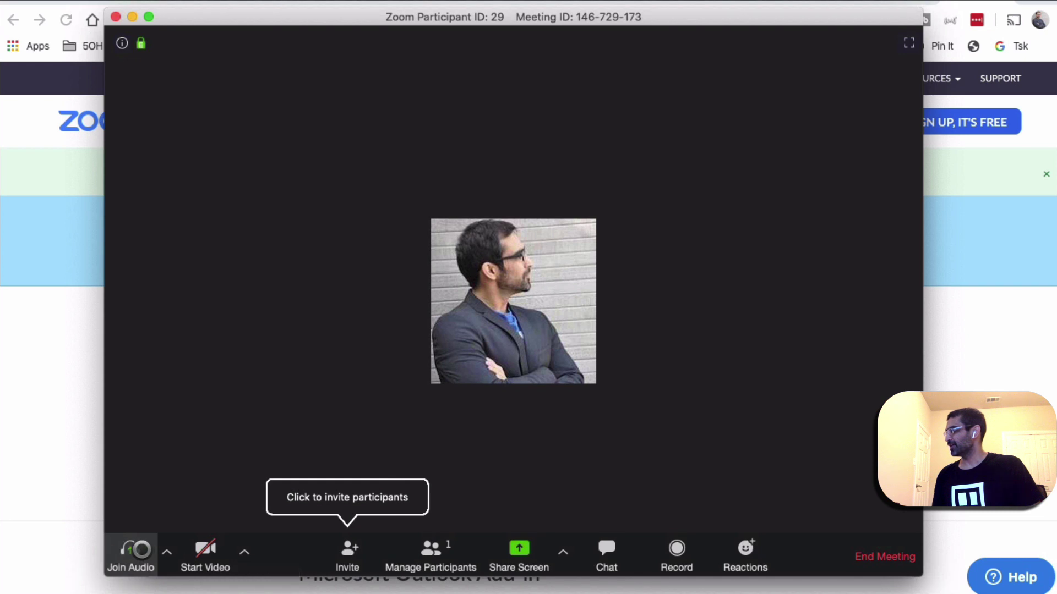
left_click(164, 549)
left_click(160, 389)
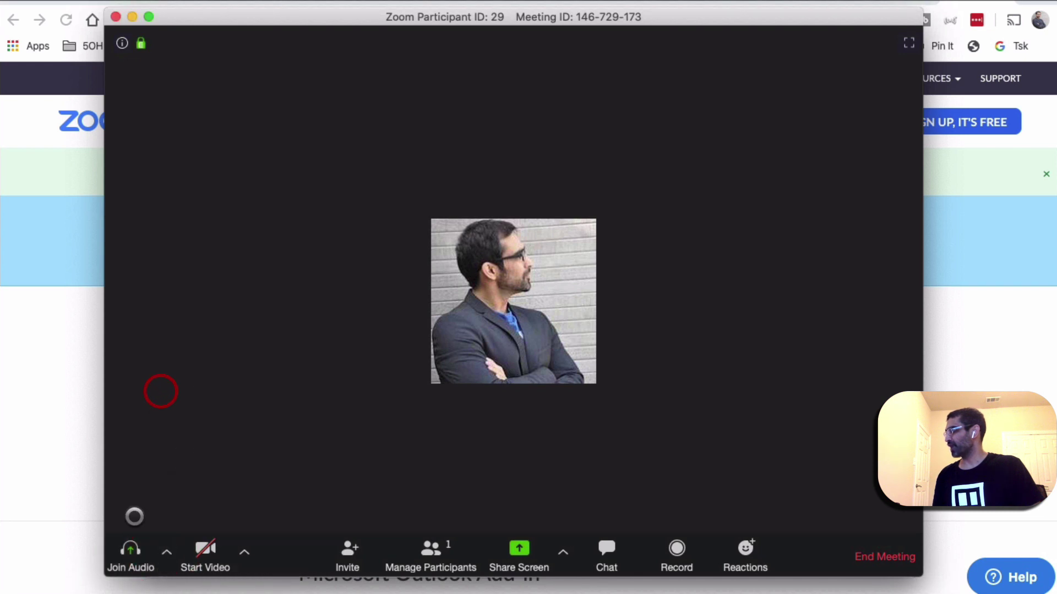
left_click(132, 543)
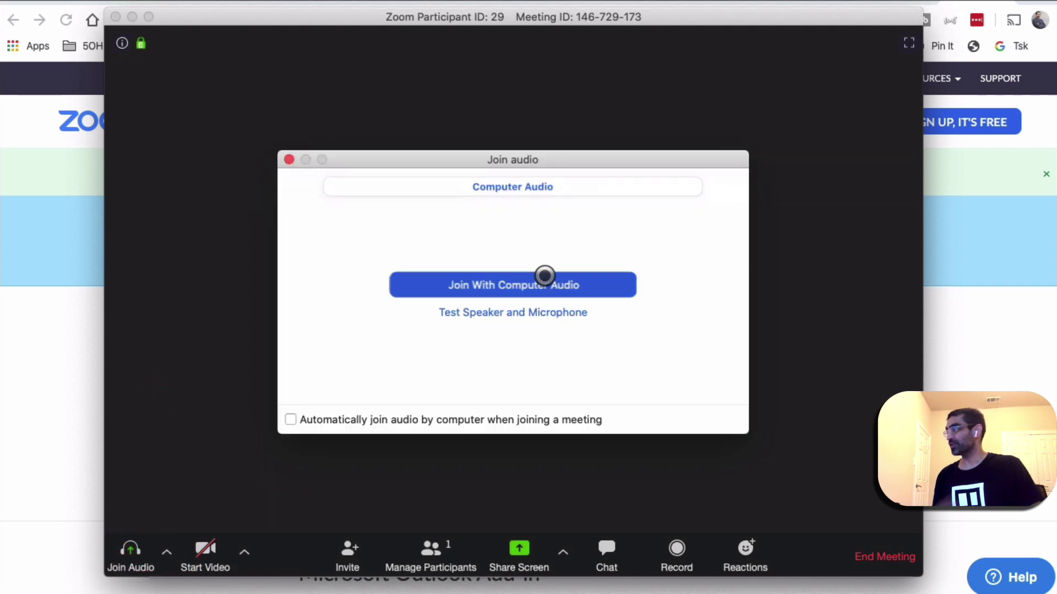
left_click(571, 291)
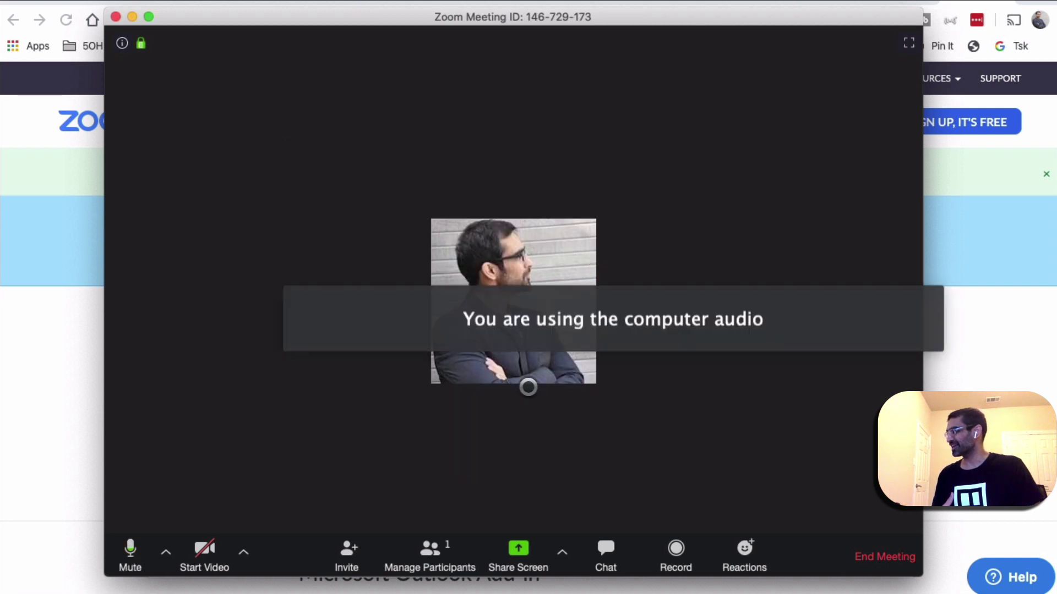
- Turn the meeting's camera video on and off again
left_click(212, 545)
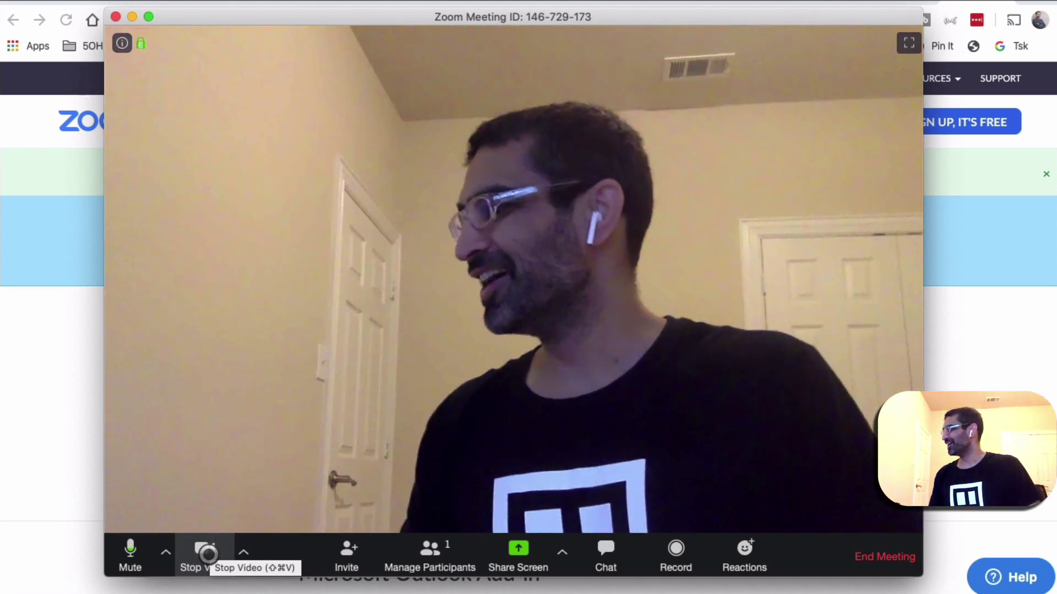
left_click(206, 548)
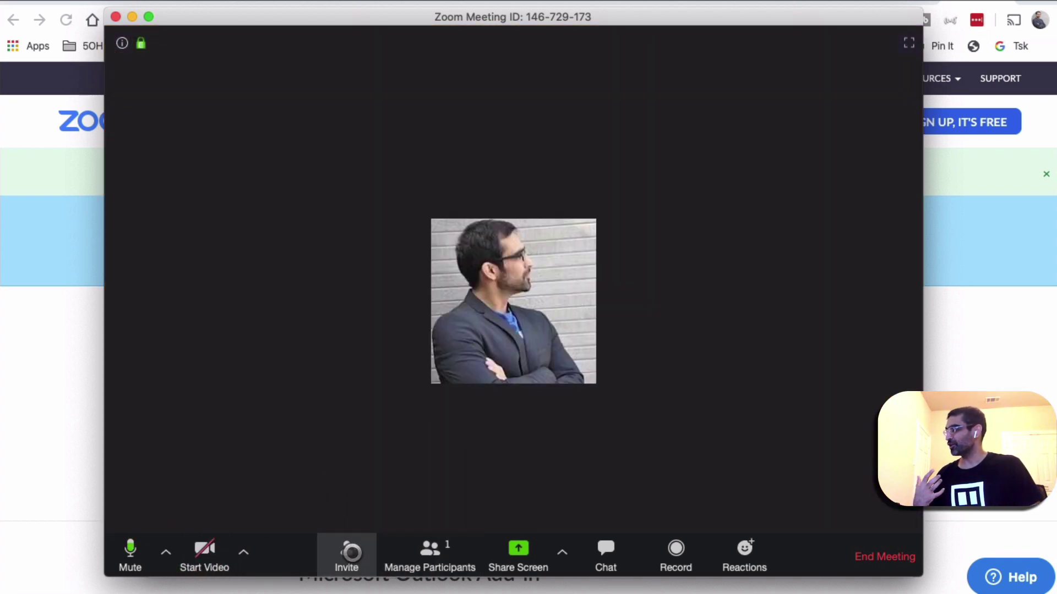
- Copy the meeting's join URL from the invitation dialog and close the dialog
left_click(351, 550)
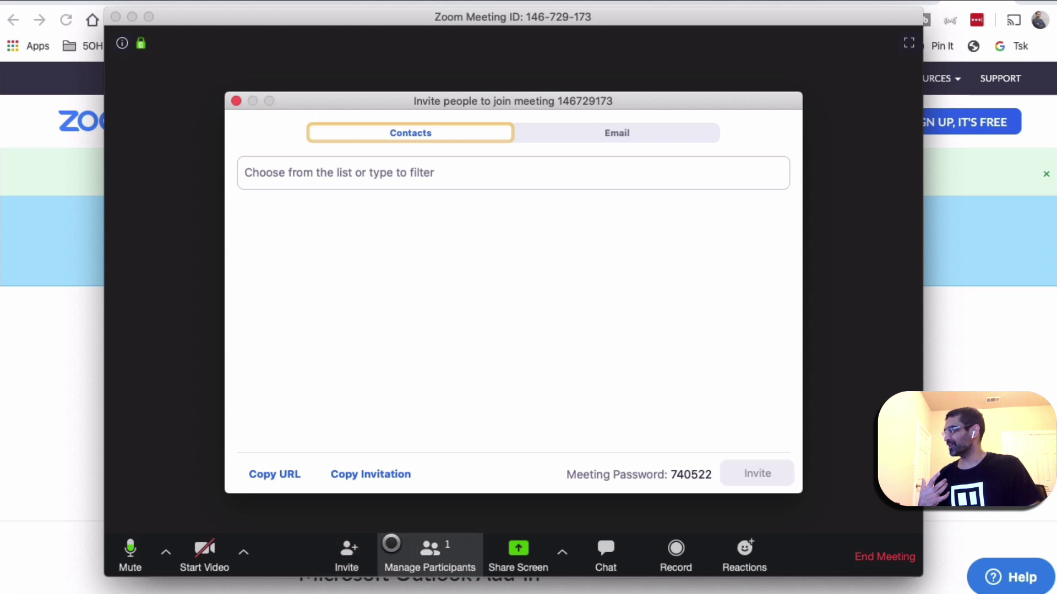
left_click(281, 471)
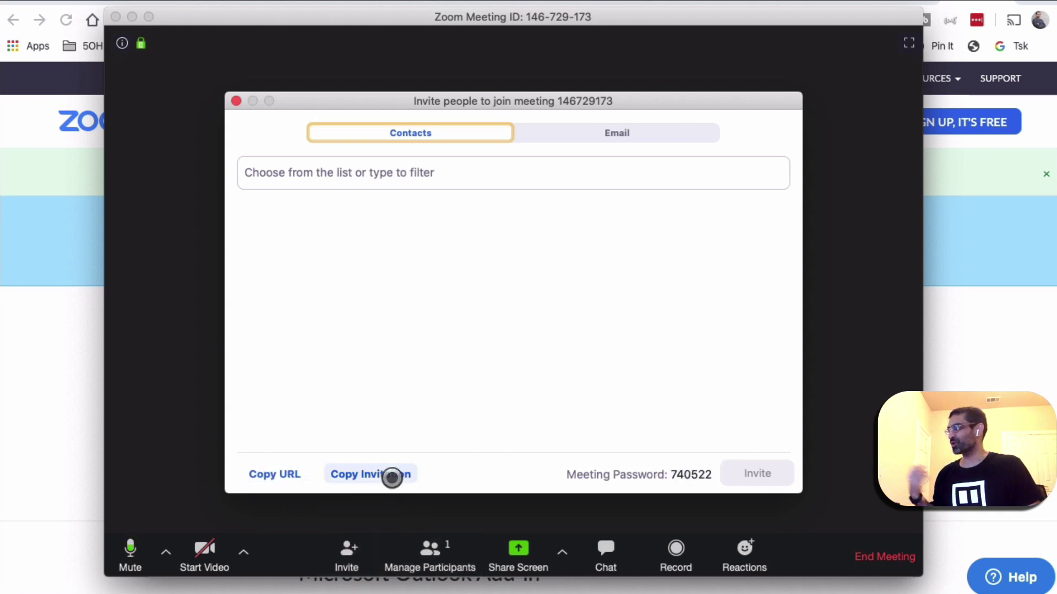
left_click(287, 473)
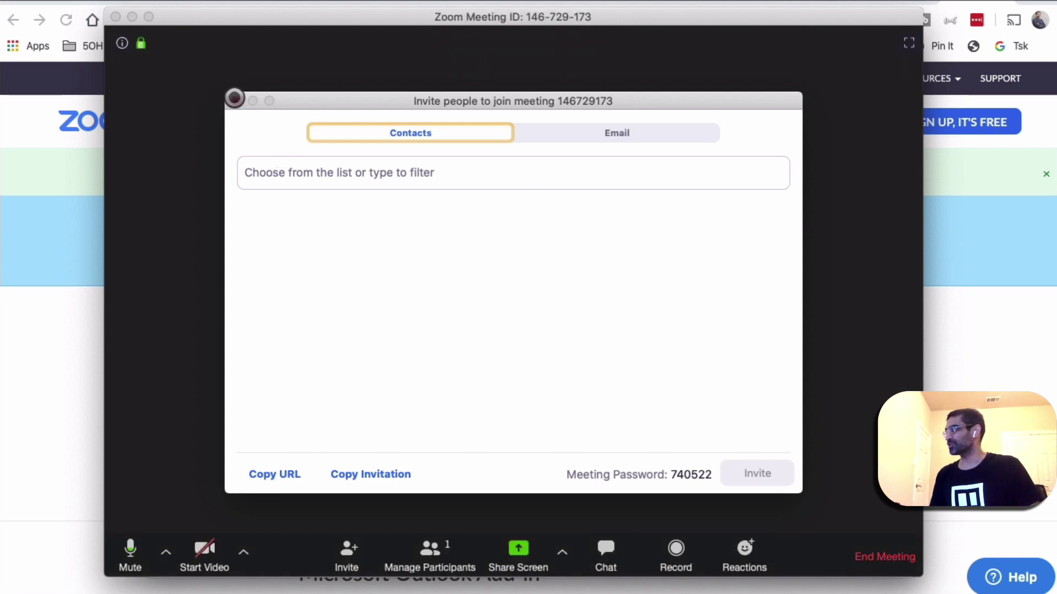
left_click(234, 99)
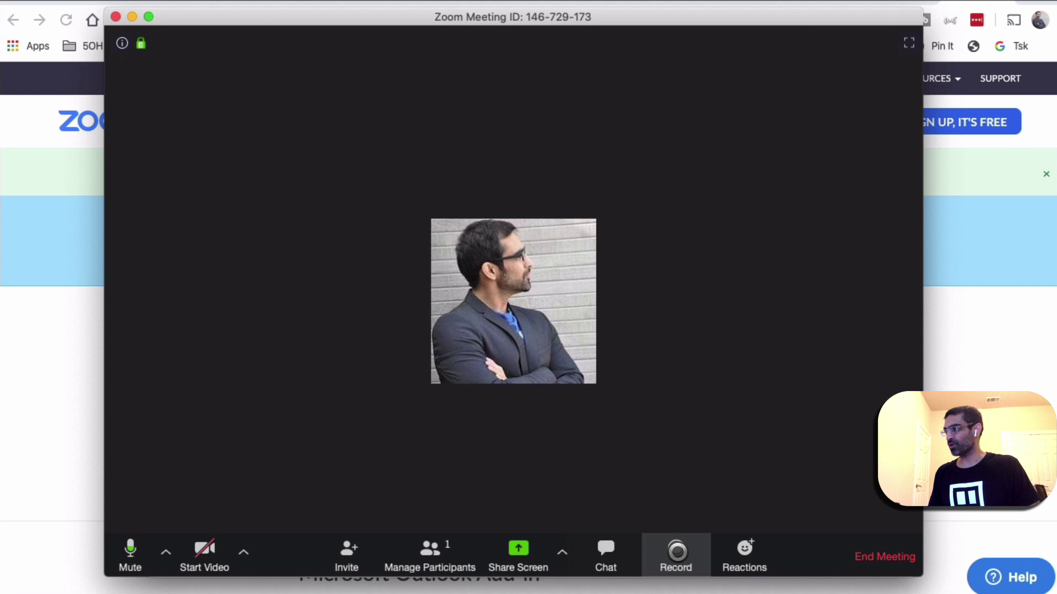
- Start recording the meeting and turn on the camera video
left_click(676, 552)
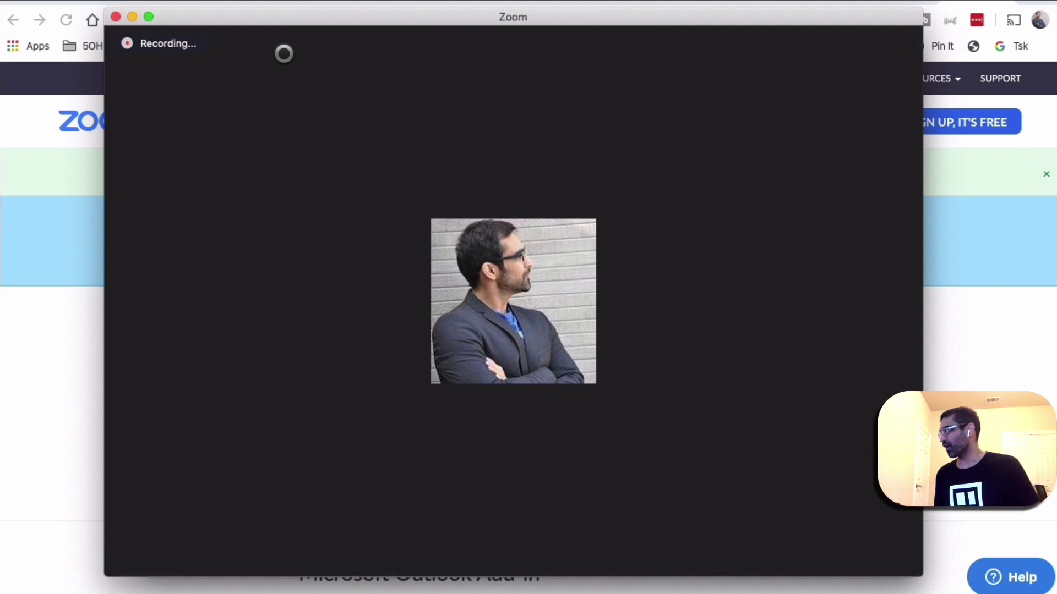
left_click(205, 553)
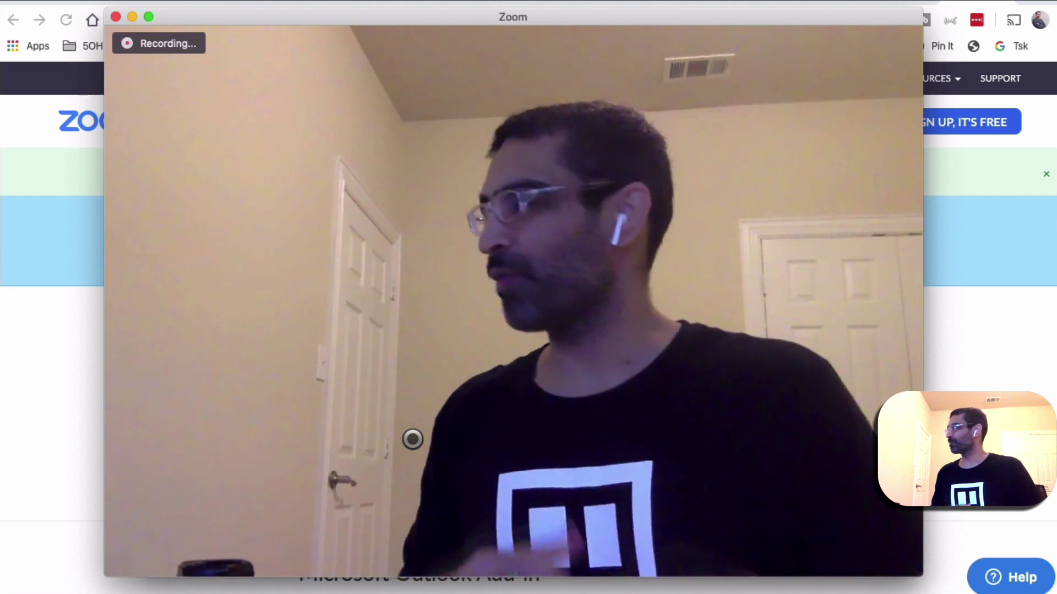
- Stop the meeting recording and turn the camera video off
mouse_move(663, 394)
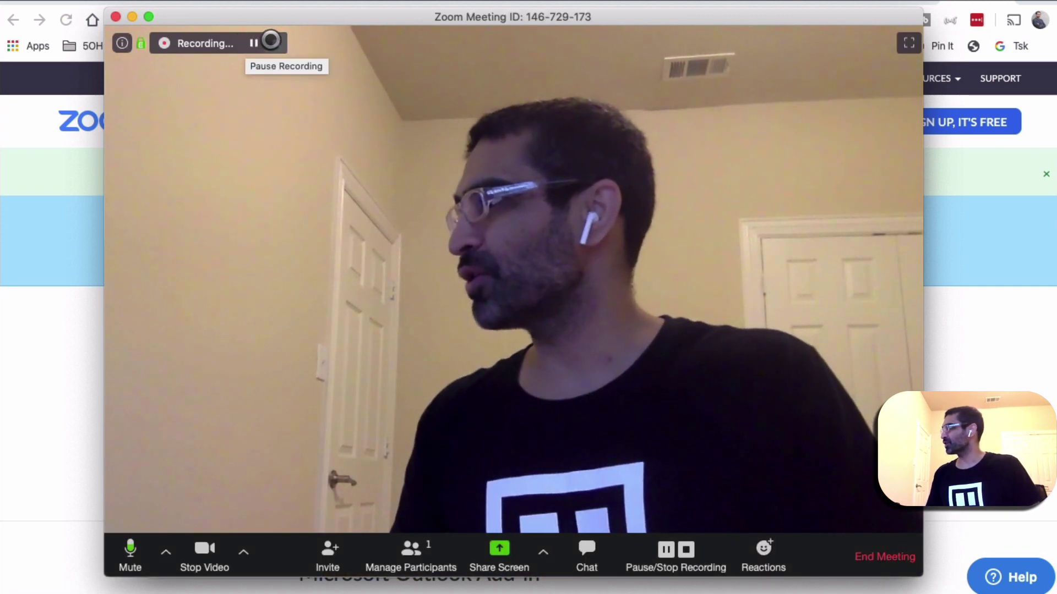
left_click(270, 41)
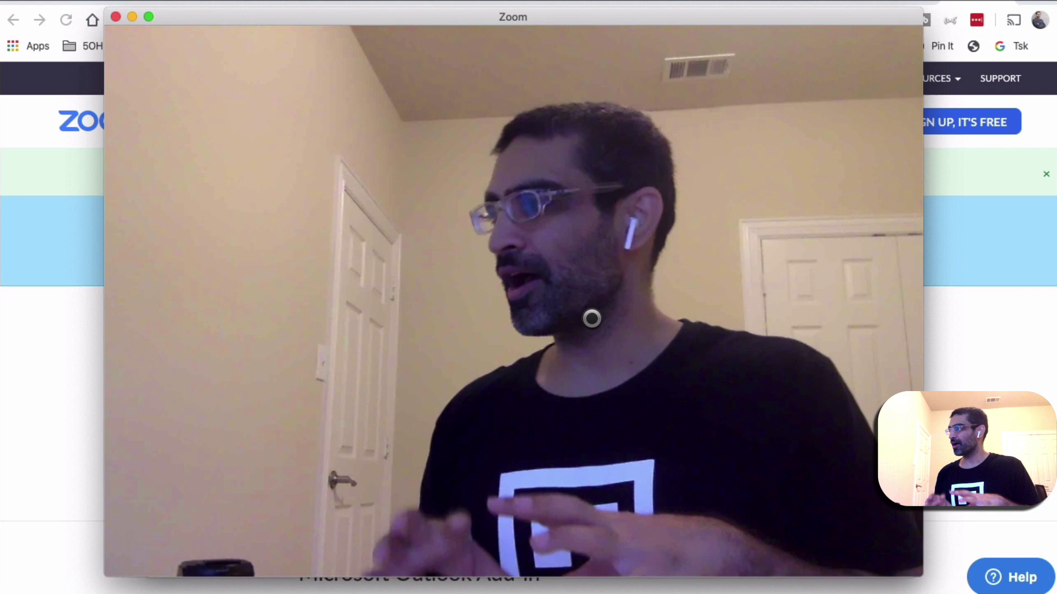
left_click(265, 469)
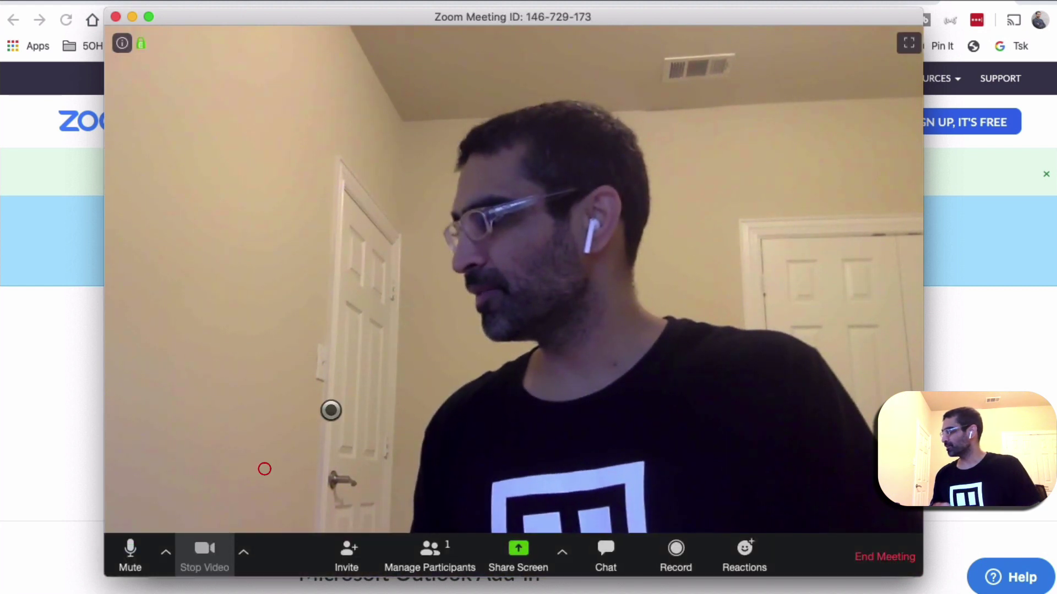
key("super+shift+v")
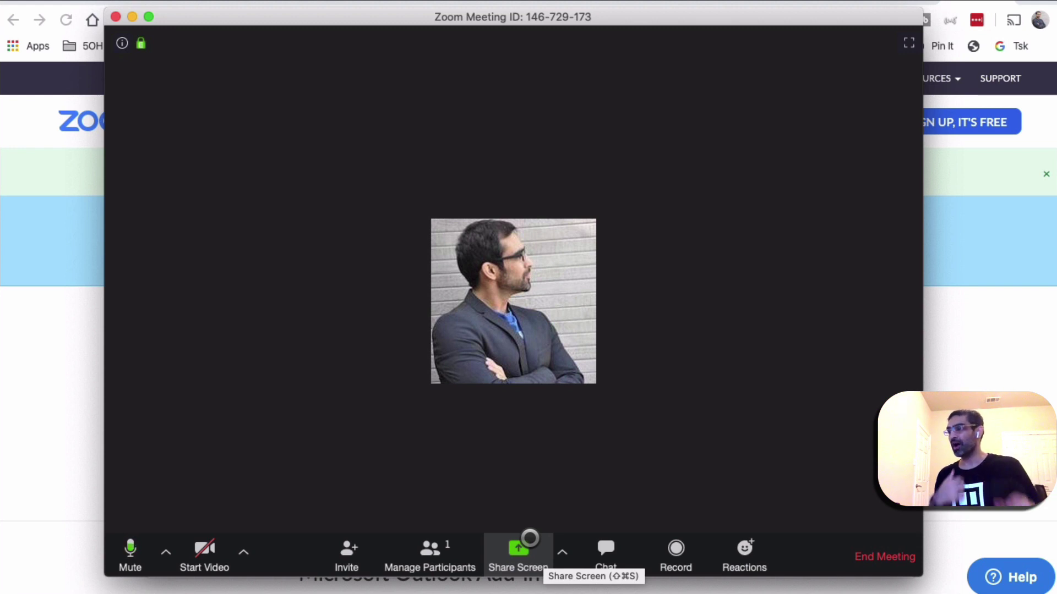
- End the meeting for all participants and minimise the Zoom home window behind the recording folder
left_click(857, 541)
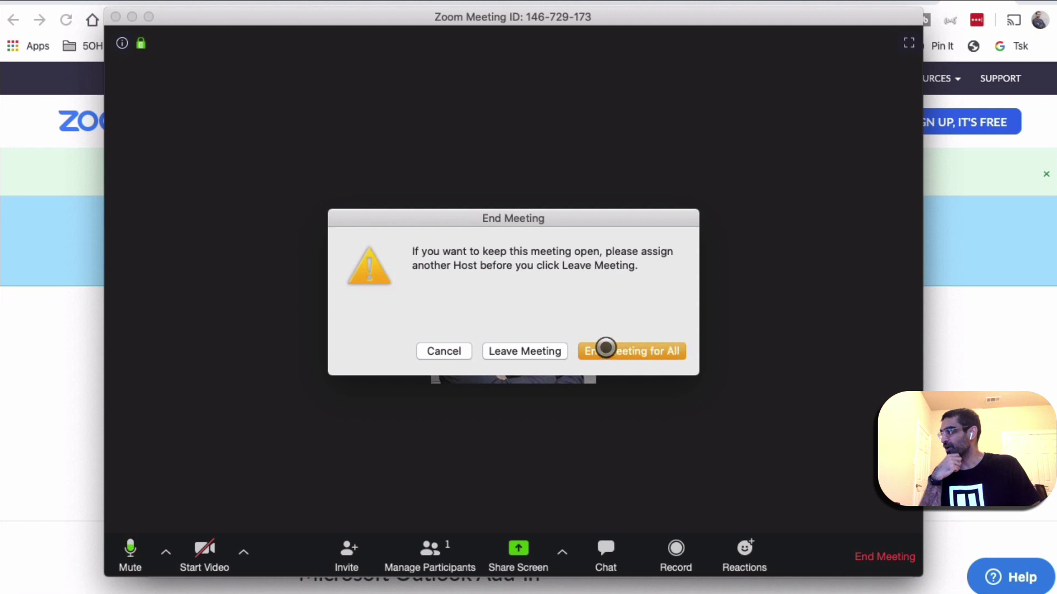
left_click(657, 348)
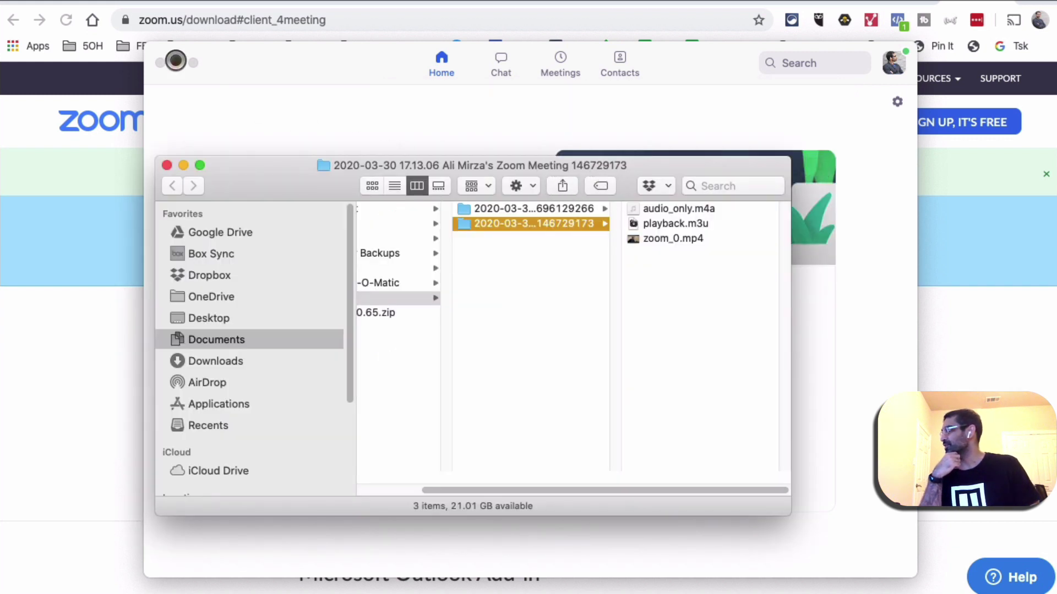
left_click(176, 60)
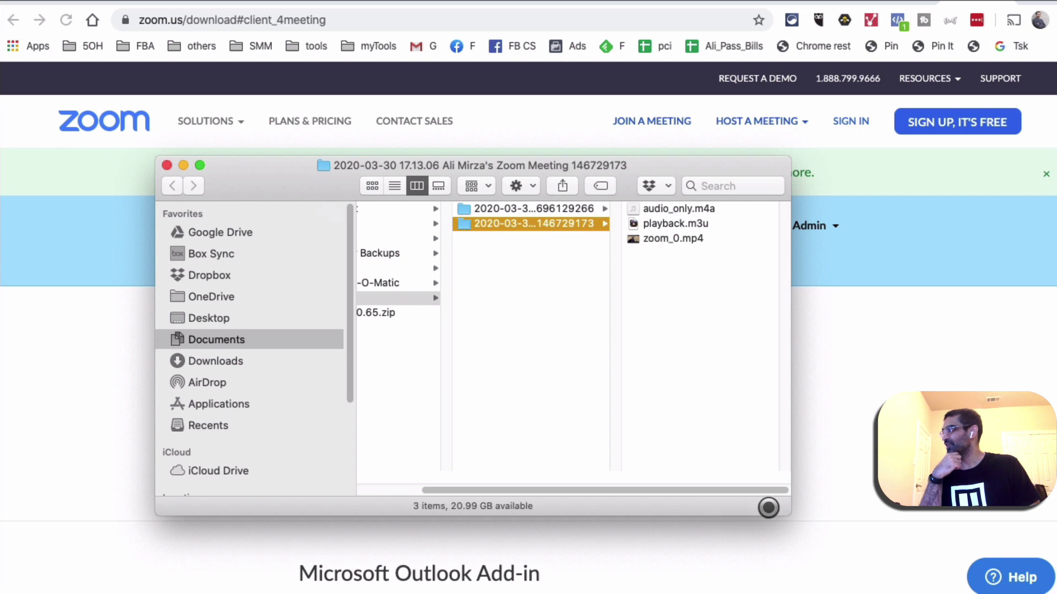
- Enlarge the Finder window and preview the new meeting's zoom_0.mp4 recording
left_click_drag(782, 509, 942, 535)
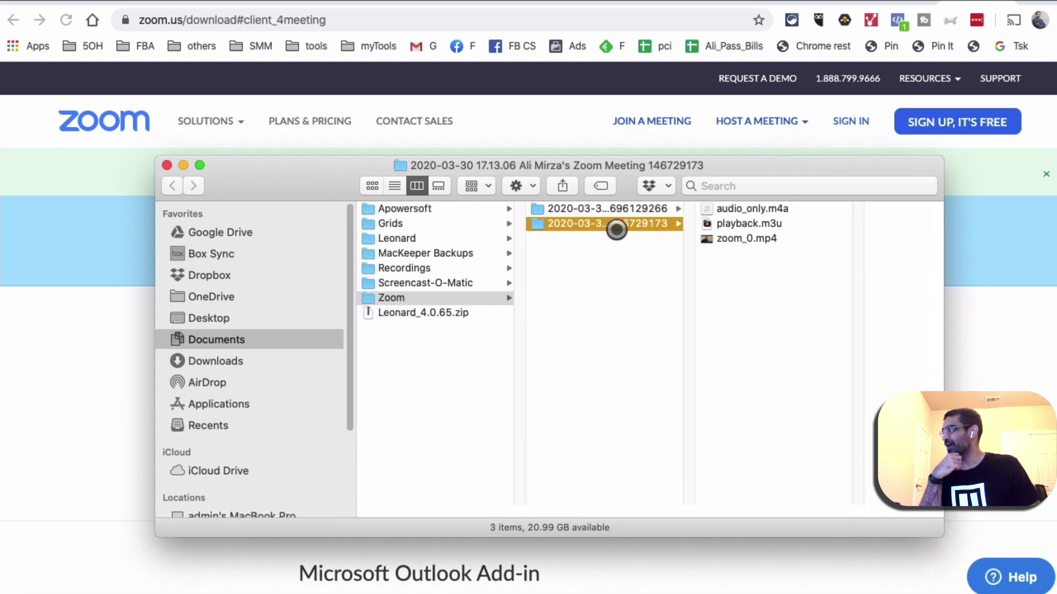
left_click(748, 234)
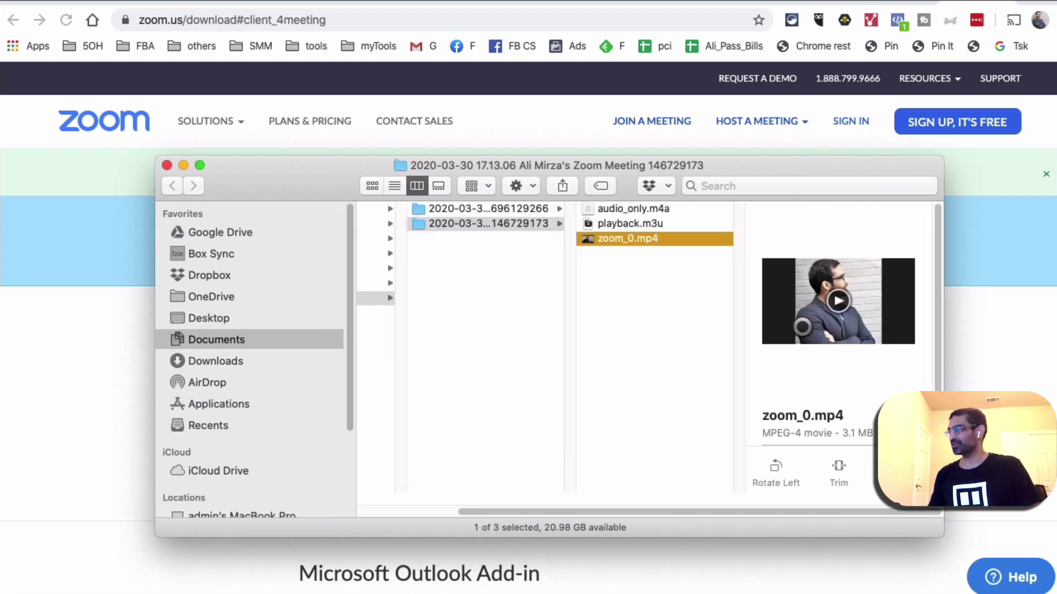
key("space")
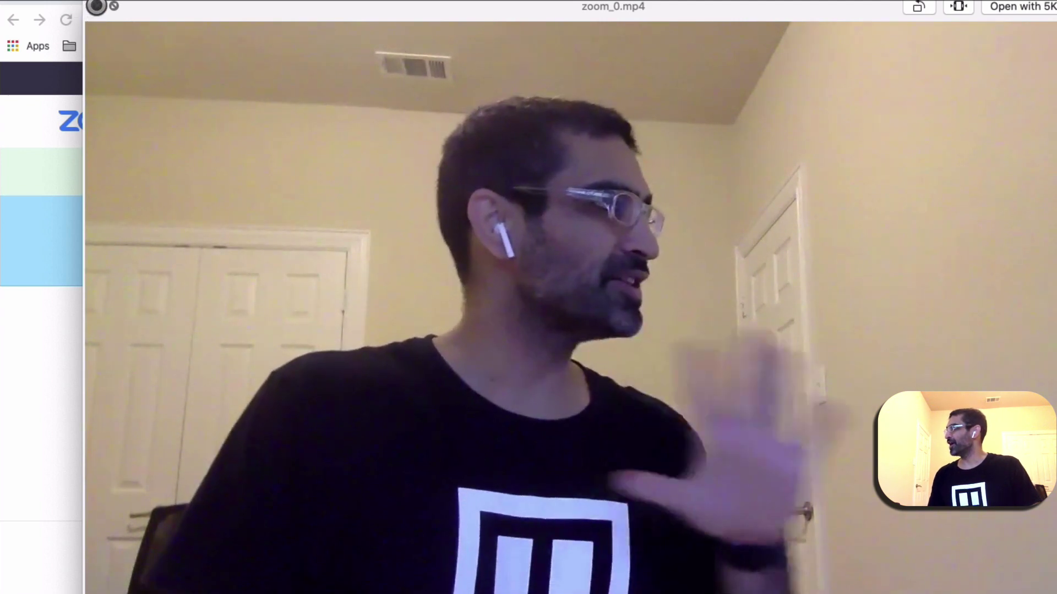
left_click(96, 6)
- Preview zoom_0.mp4 from the 11.59.06 meeting's recording folder and return to the browser's Download Center page
left_click(489, 209)
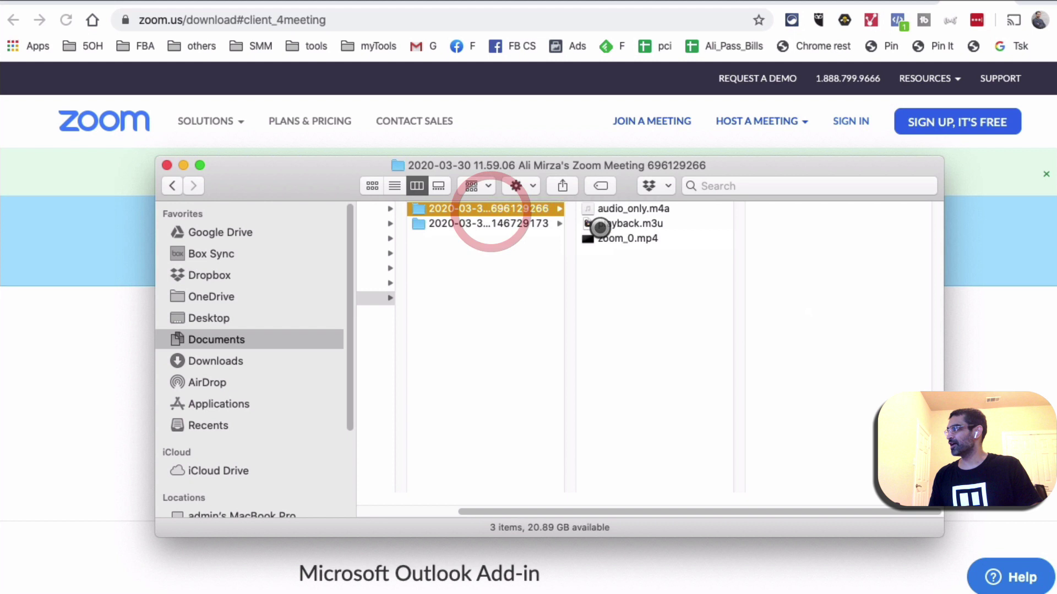
left_click(617, 238)
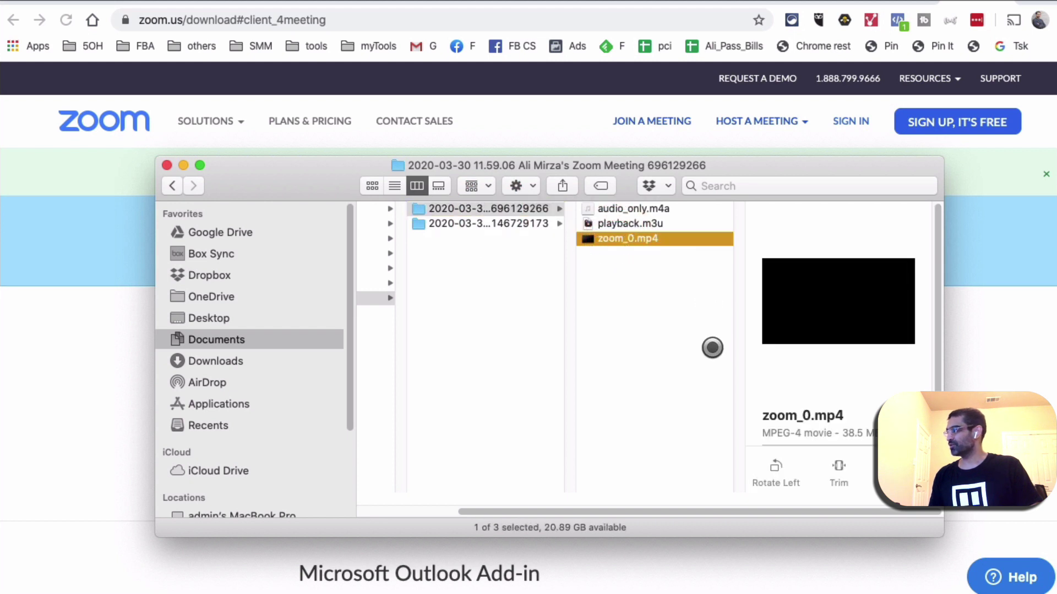
key("space")
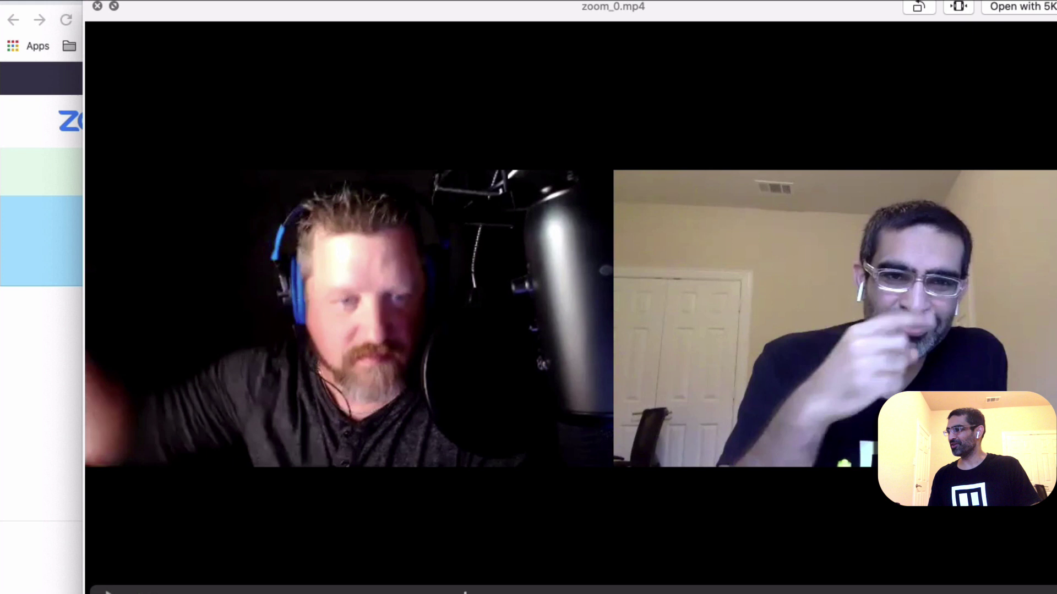
left_click(97, 5)
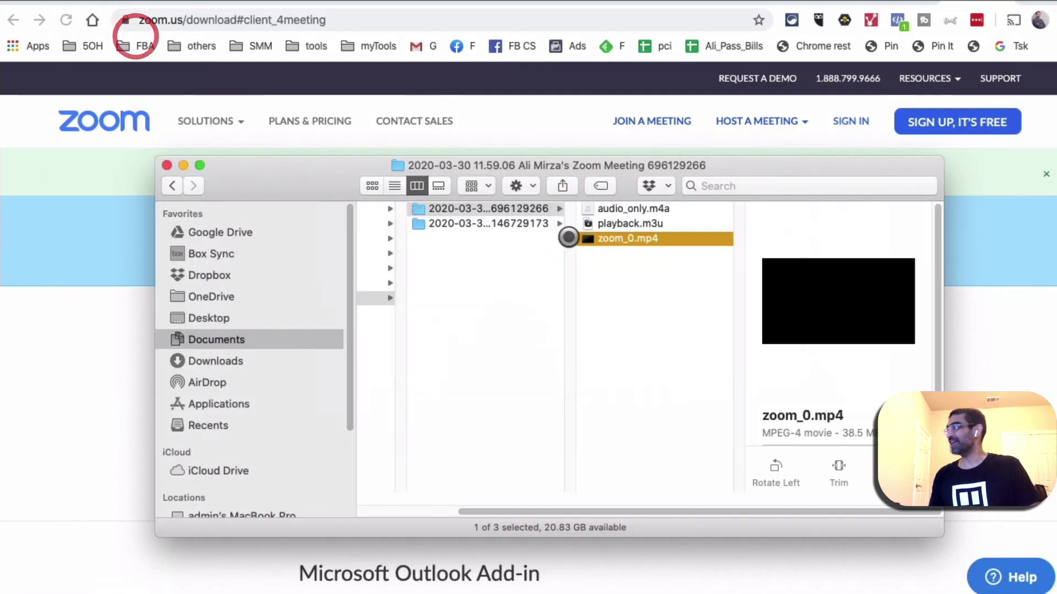
left_click(141, 348)
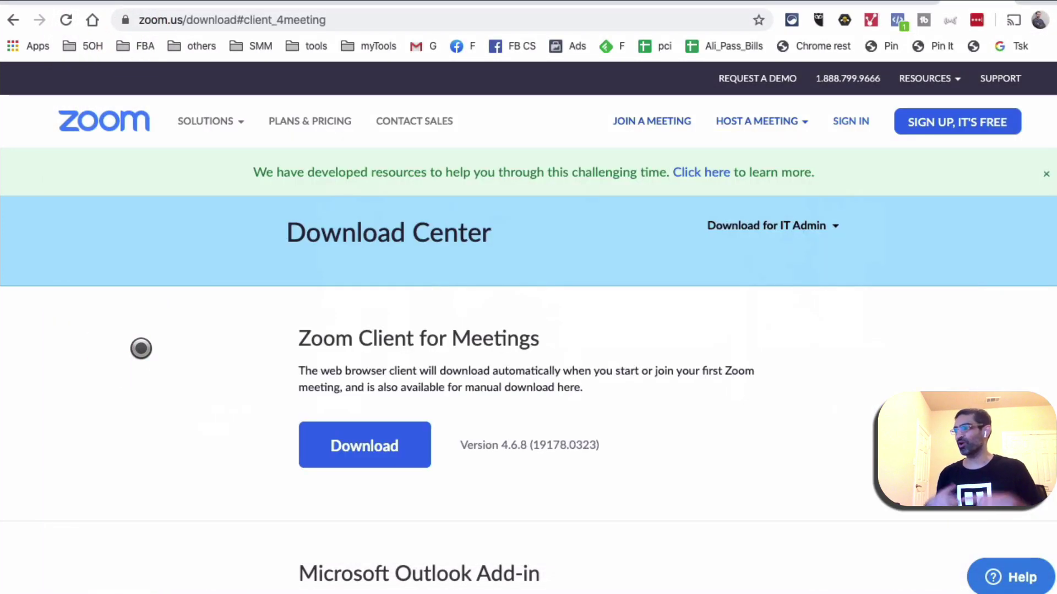